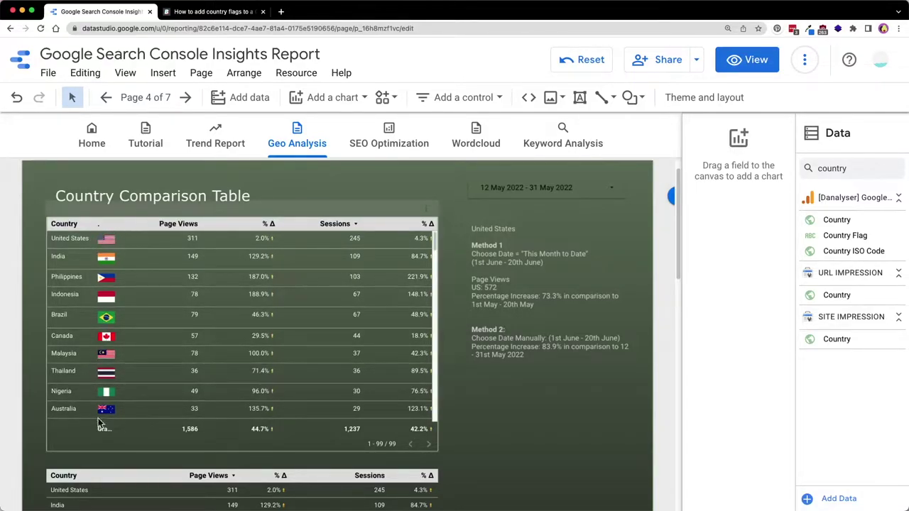
# Select the Country Comparison Table and clear the country search in the Data panel.
pyautogui.scroll(-1, 469, 263)
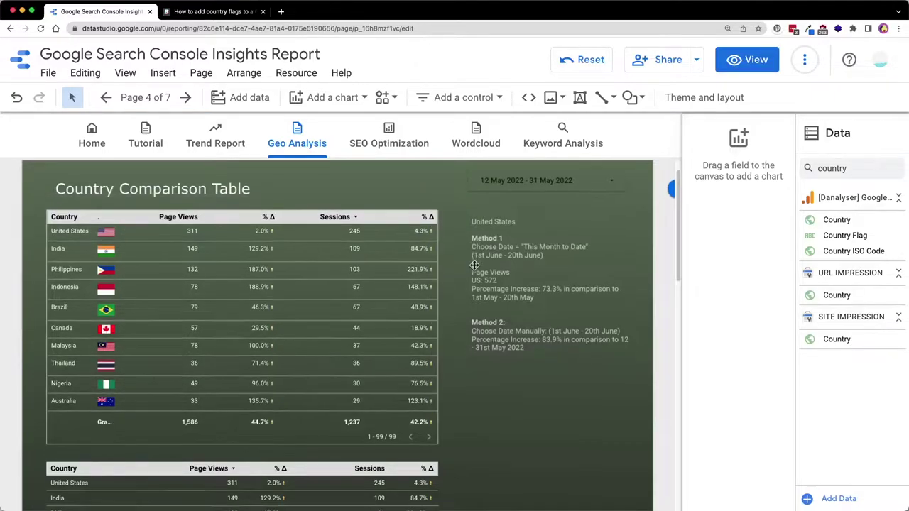
pyautogui.scroll(2, 475, 266)
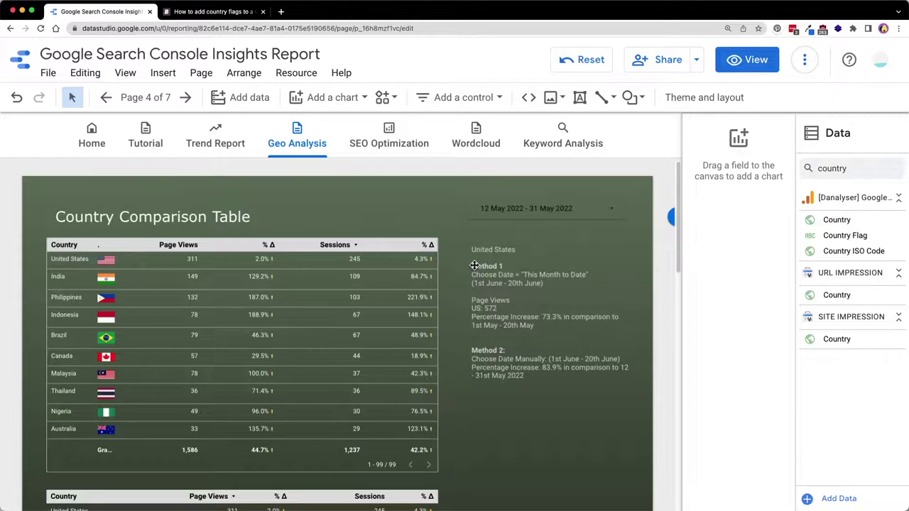
pyautogui.click(415, 378)
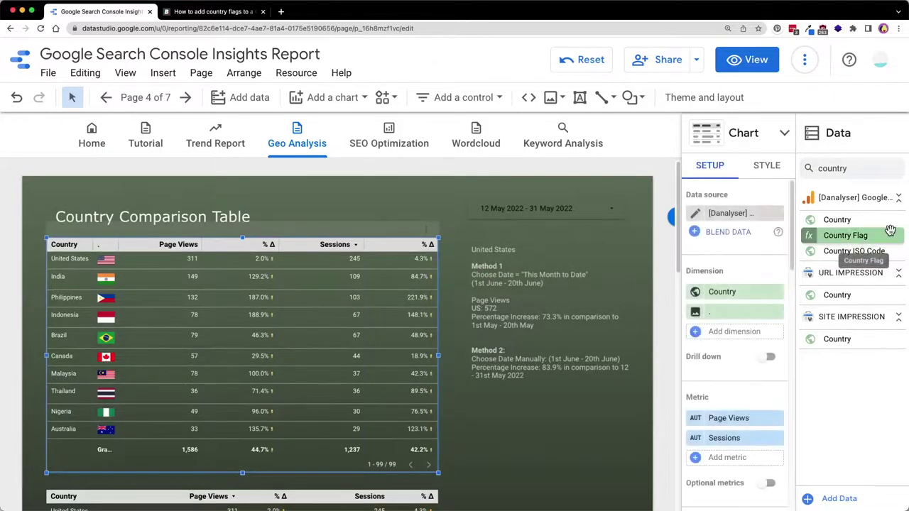
pyautogui.doubleClick(874, 199)
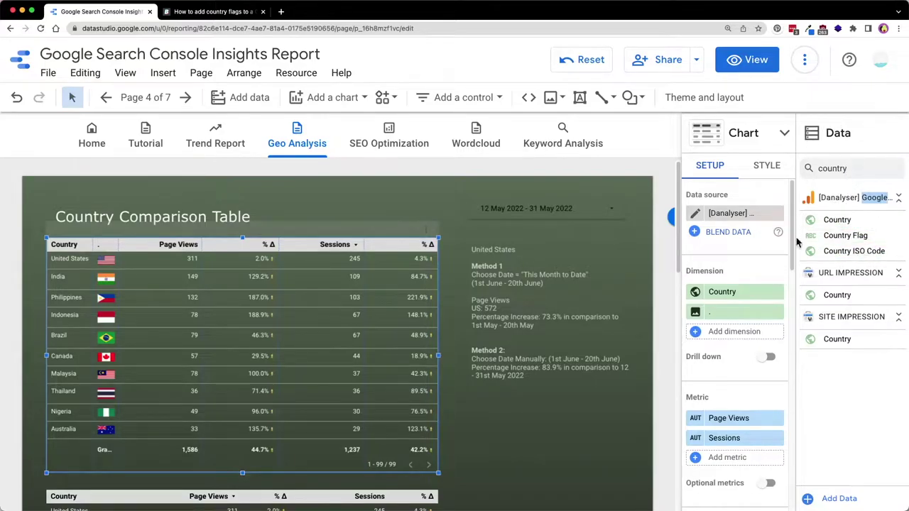
pyautogui.moveTo(876, 173); pyautogui.dragTo(805, 174)
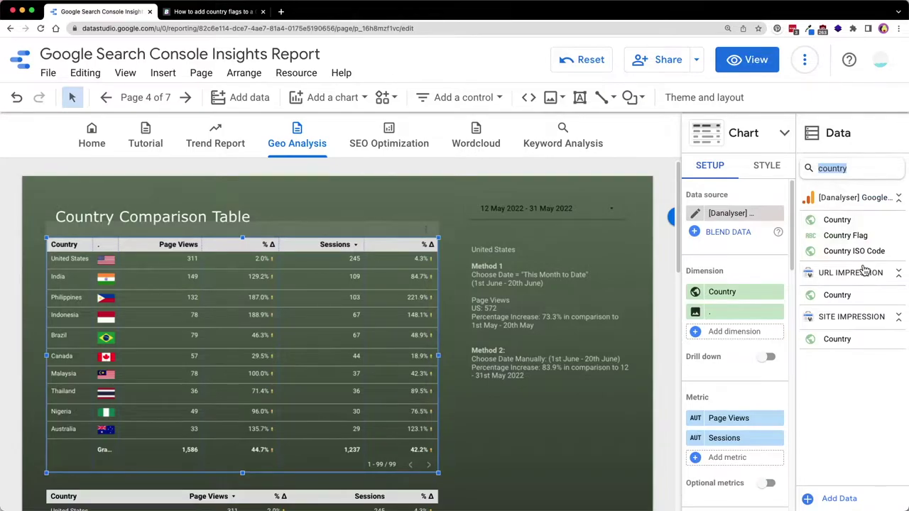
pyautogui.press('BackSpace')
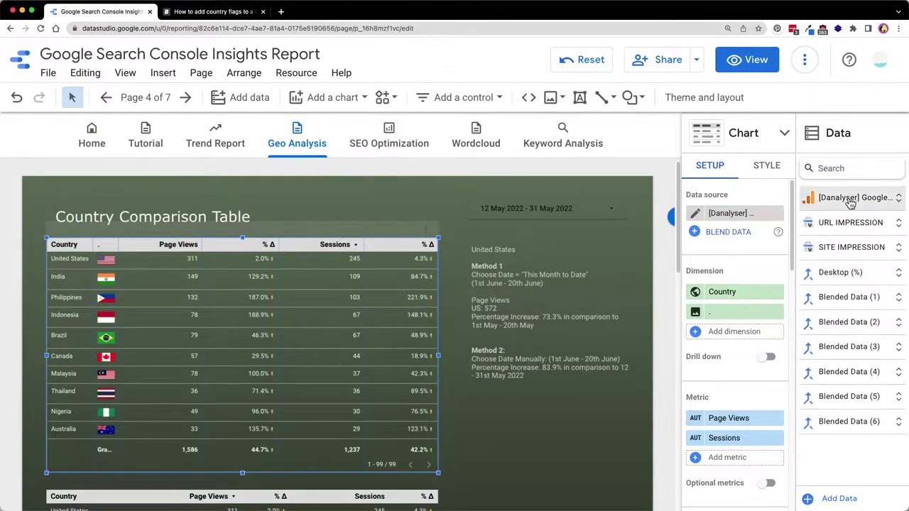
# Expand the Danalyser data source and start a new calculated field in it.
pyautogui.click(865, 202)
pyautogui.scroll(-15, 860, 296)
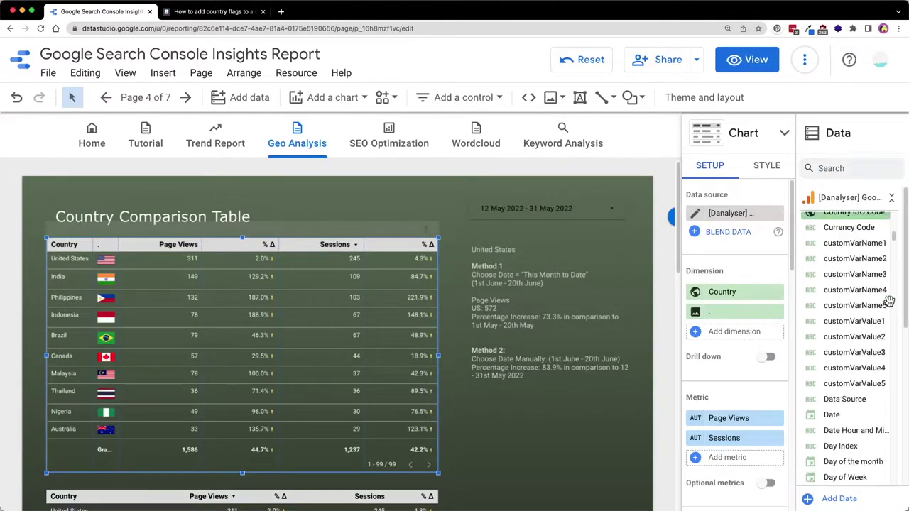
pyautogui.scroll(15, 898, 316)
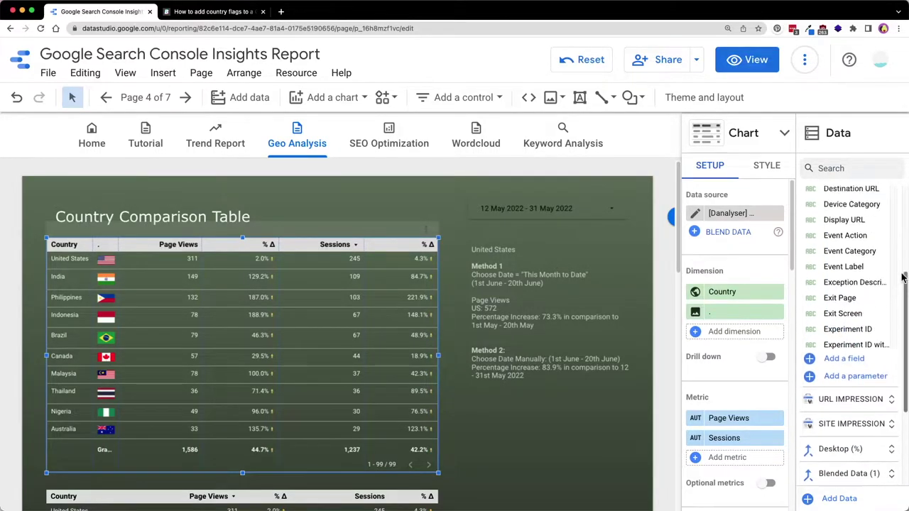
pyautogui.click(872, 203)
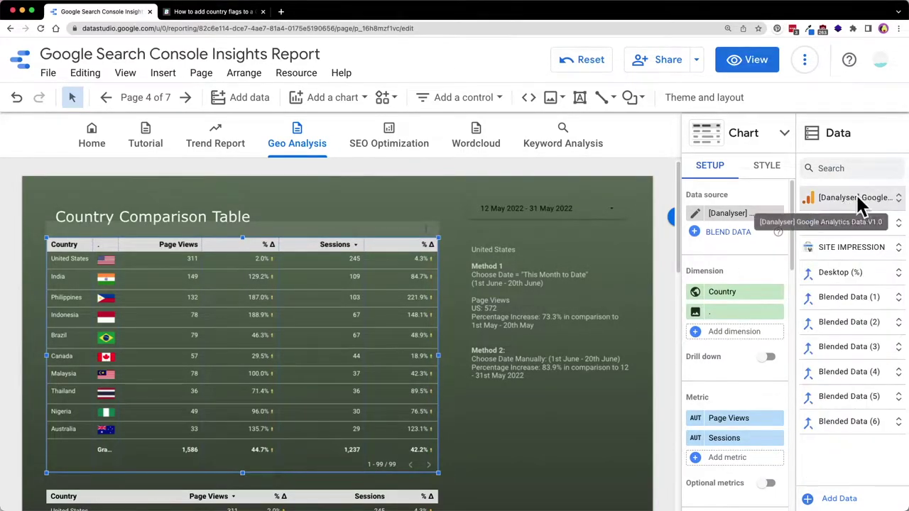
pyautogui.click(858, 202)
pyautogui.scroll(-15, 900, 277)
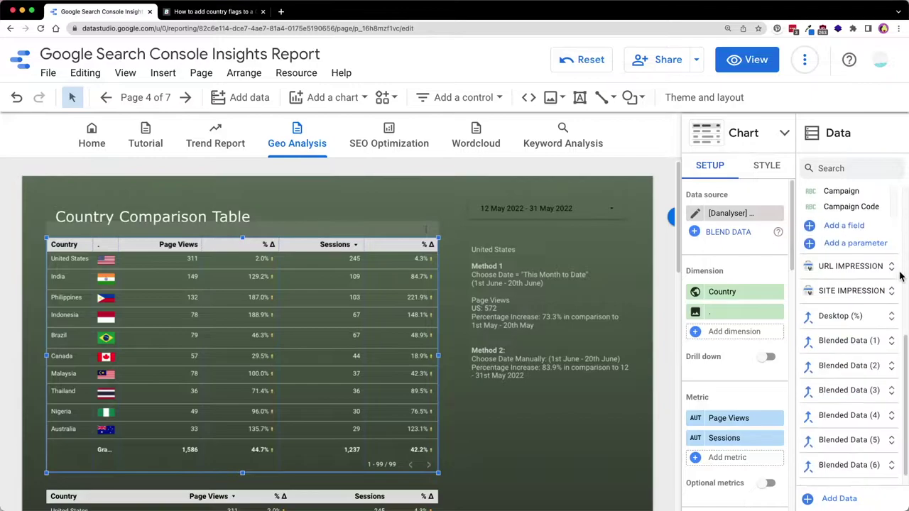
pyautogui.scroll(3, 900, 277)
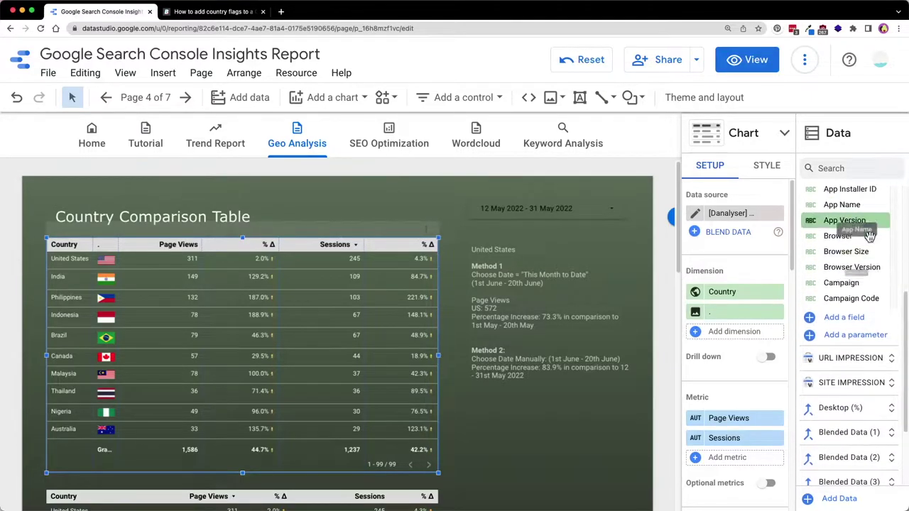
pyautogui.click(847, 318)
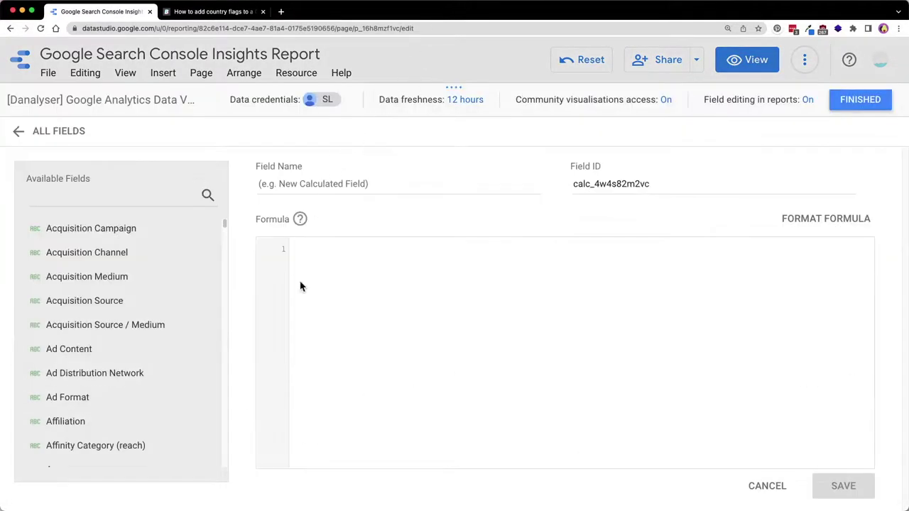
pyautogui.click(348, 268)
pyautogui.write('CONCAT("https://gds.baguette.engineering/flags/",LOWER(Country ISO Code),".png")')
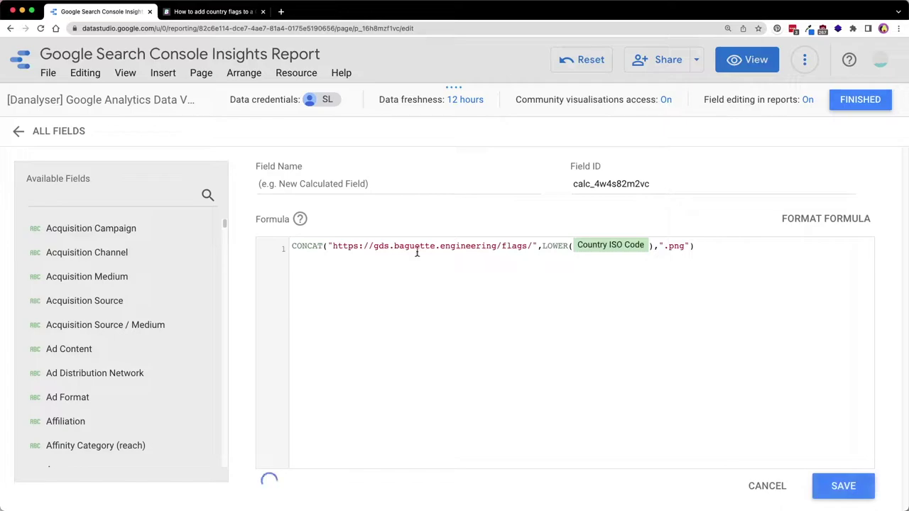
pyautogui.moveTo(532, 245); pyautogui.dragTo(339, 246)
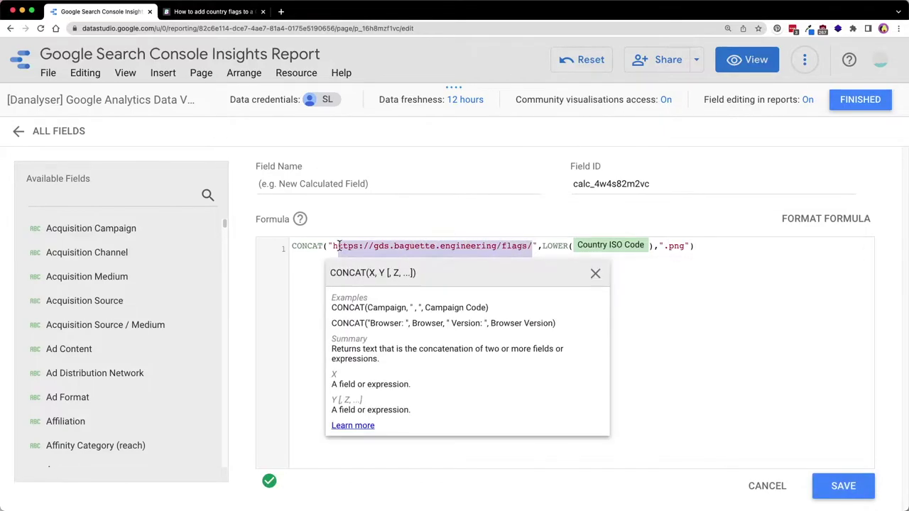
pyautogui.click(310, 249)
pyautogui.click(696, 257)
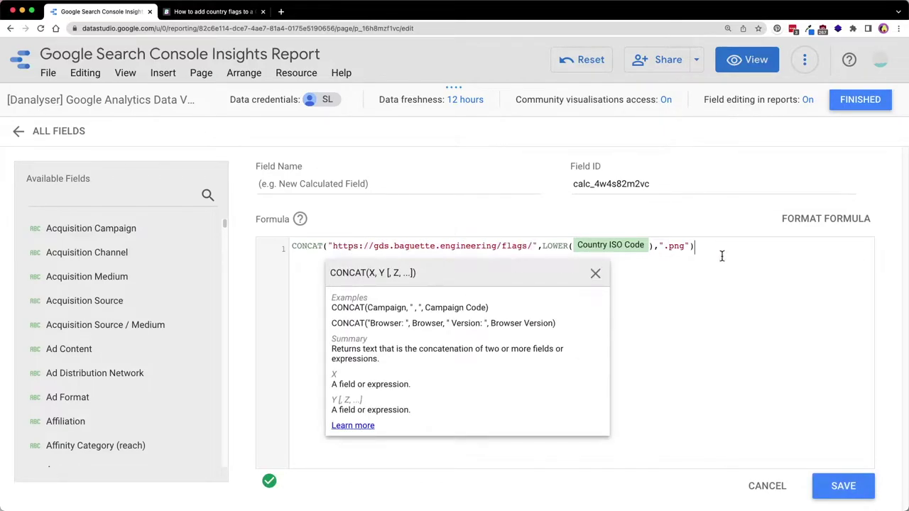
pyautogui.moveTo(745, 242); pyautogui.dragTo(335, 246)
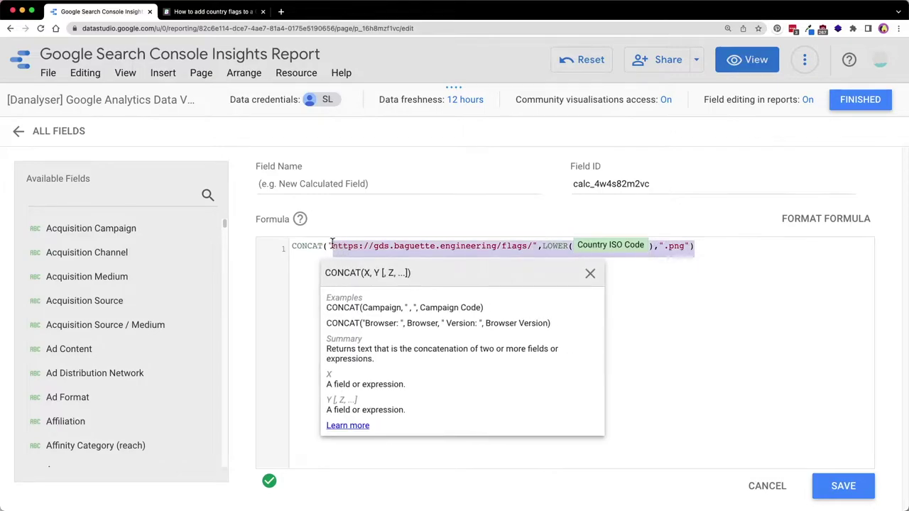
pyautogui.click(332, 246)
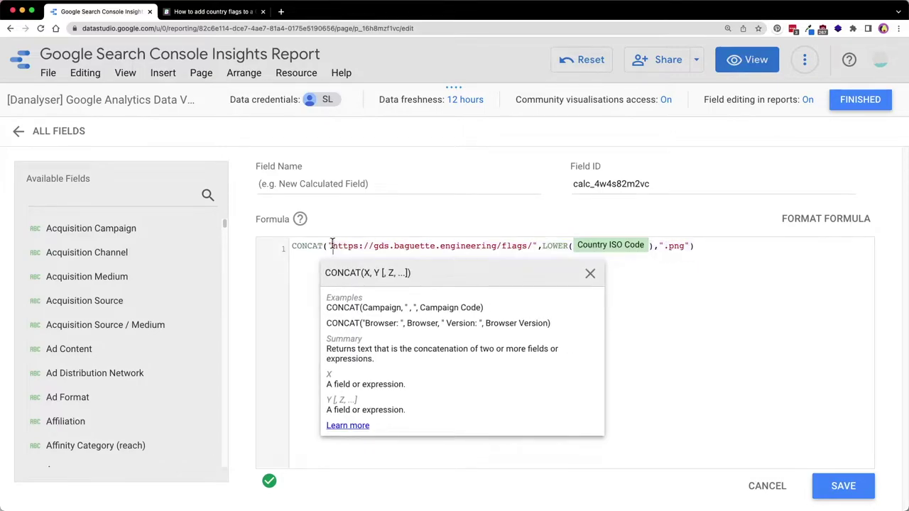
pyautogui.click(233, 14)
pyautogui.scroll(-2, 610, 157)
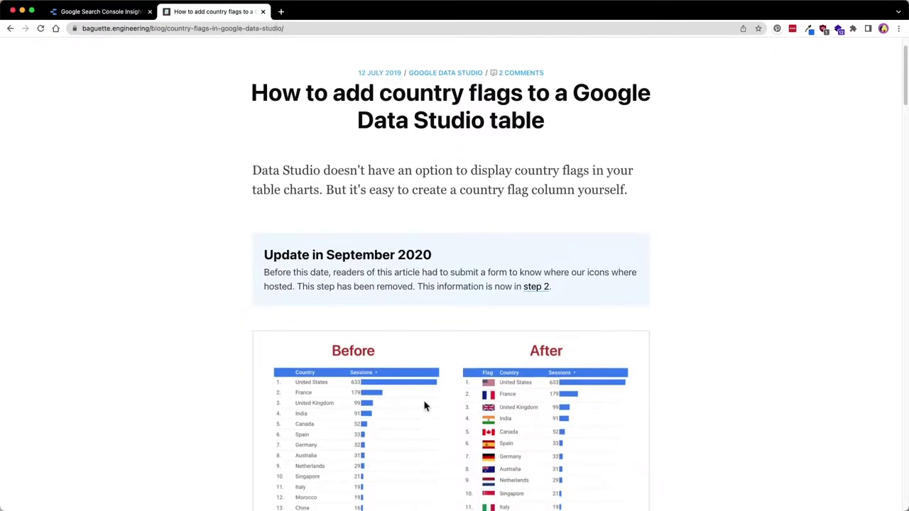
pyautogui.scroll(-5, 585, 384)
pyautogui.scroll(6, 606, 367)
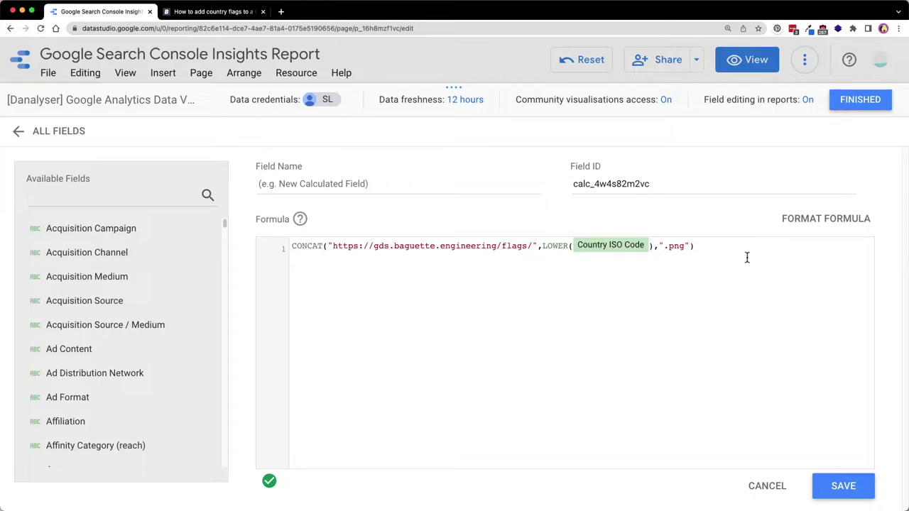
pyautogui.click(567, 247)
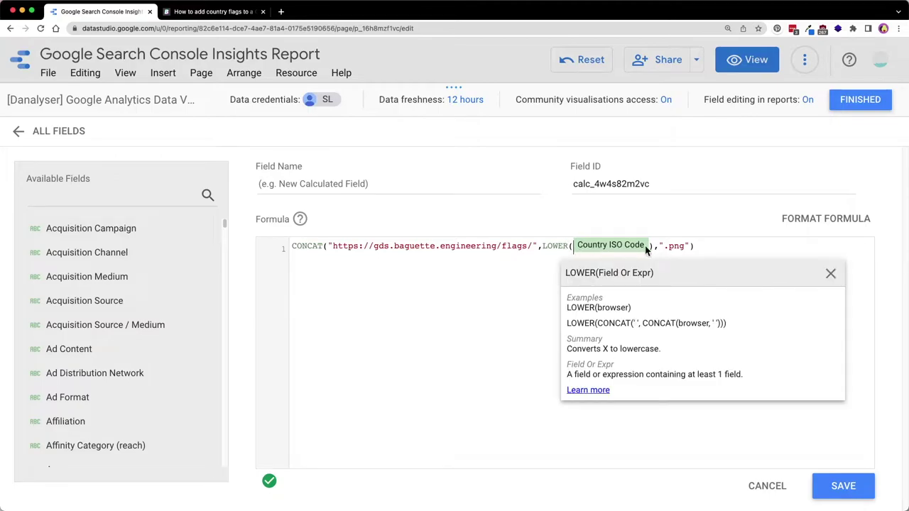
pyautogui.hotkey('shift', 'Home')
pyautogui.click(569, 246)
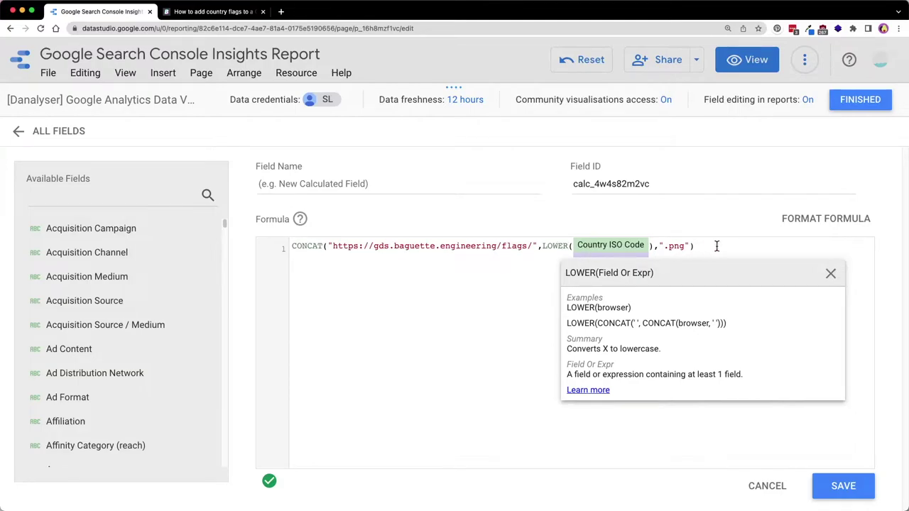
pyautogui.moveTo(333, 246); pyautogui.dragTo(530, 250)
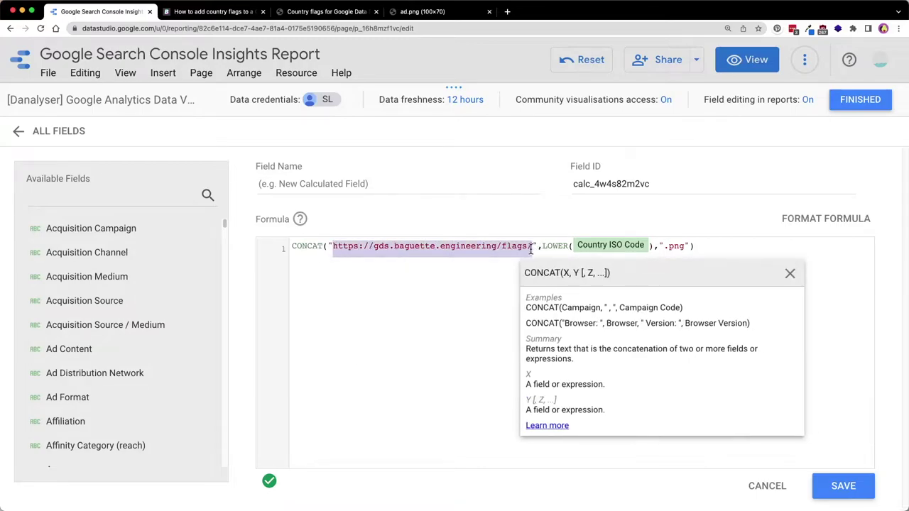
pyautogui.moveTo(660, 247); pyautogui.dragTo(682, 247)
pyautogui.click(686, 247)
pyautogui.click(703, 247)
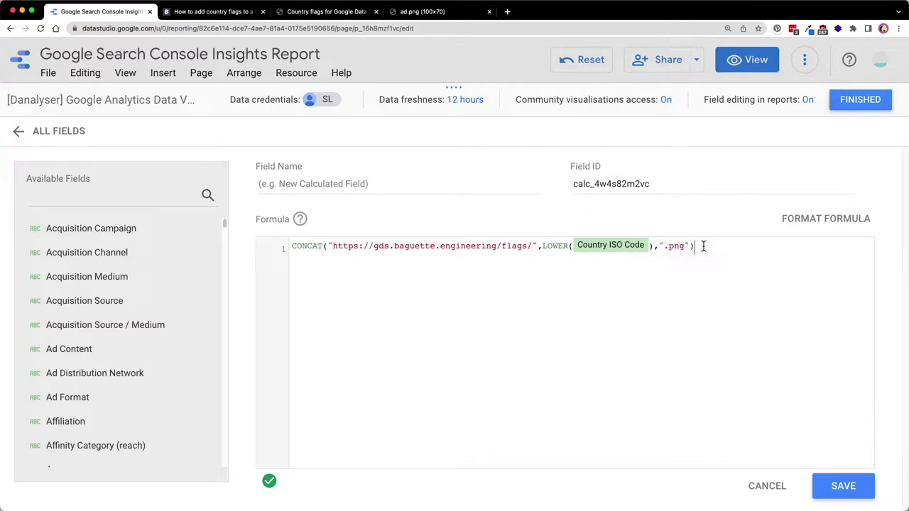
pyautogui.click(534, 246)
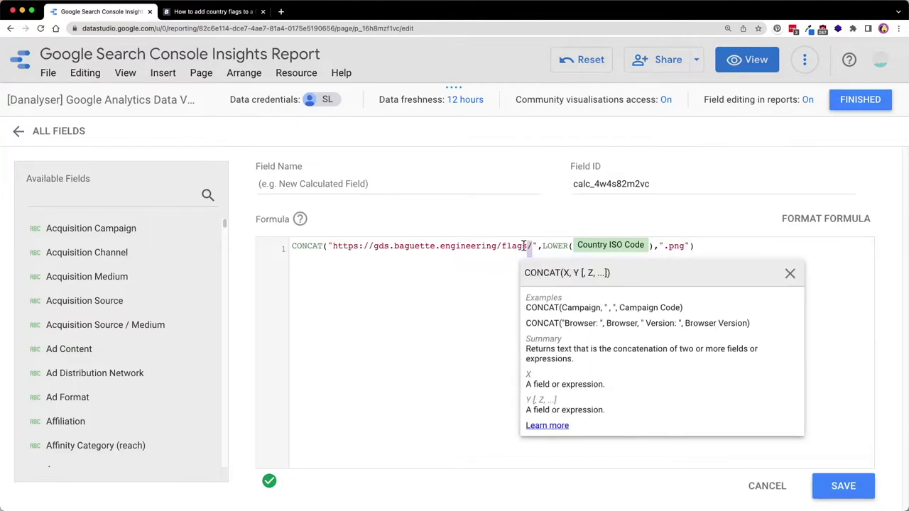
pyautogui.moveTo(531, 246); pyautogui.dragTo(333, 249)
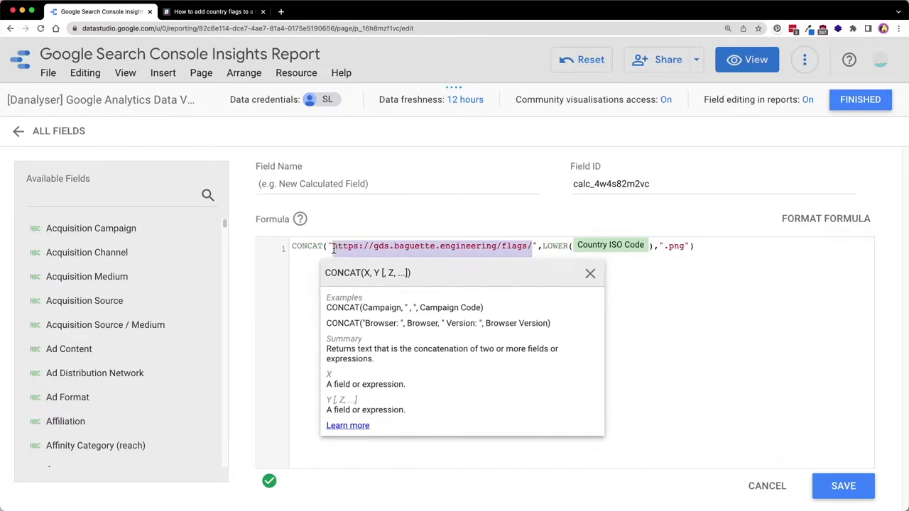
pyautogui.click(281, 12)
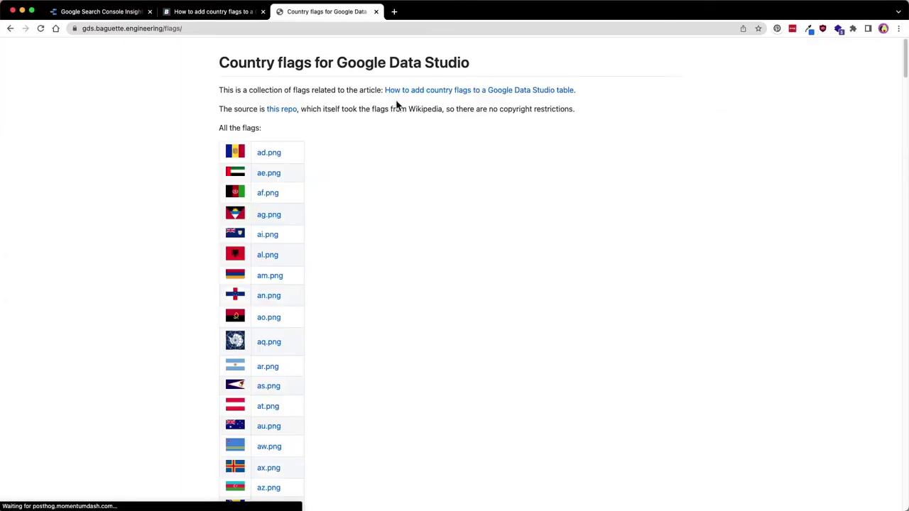
# Open the ad.png flag image from the flags collection in a new tab.
pyautogui.scroll(-1, 392, 174)
pyautogui.scroll(1, 392, 175)
pyautogui.doubleClick(390, 154)
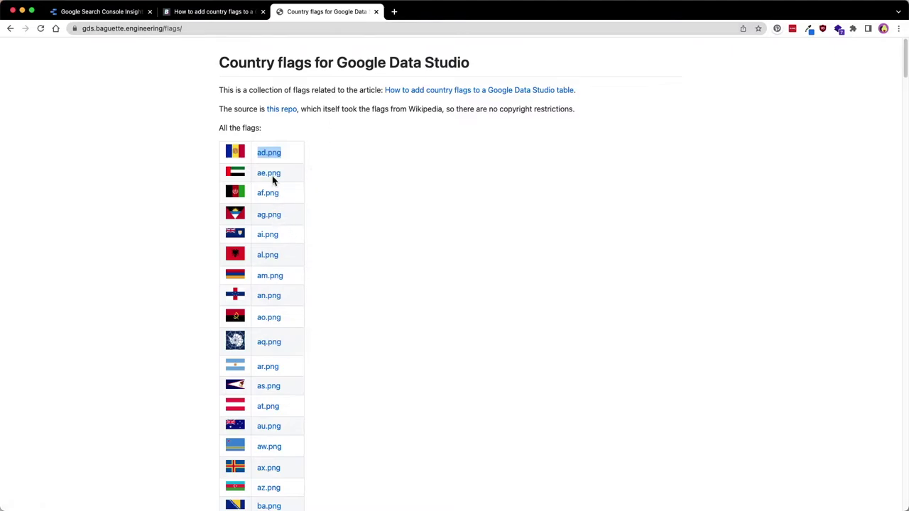
pyautogui.rightClick(270, 151)
pyautogui.click(329, 160)
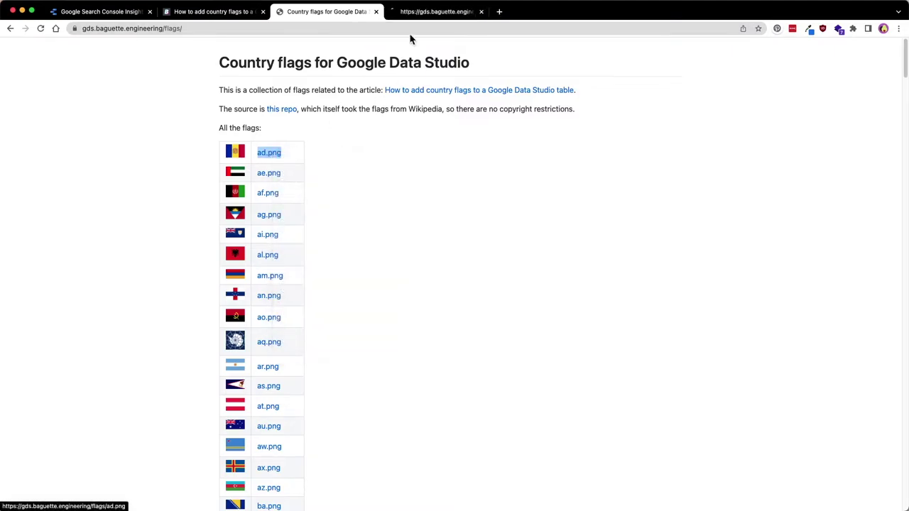
pyautogui.click(419, 13)
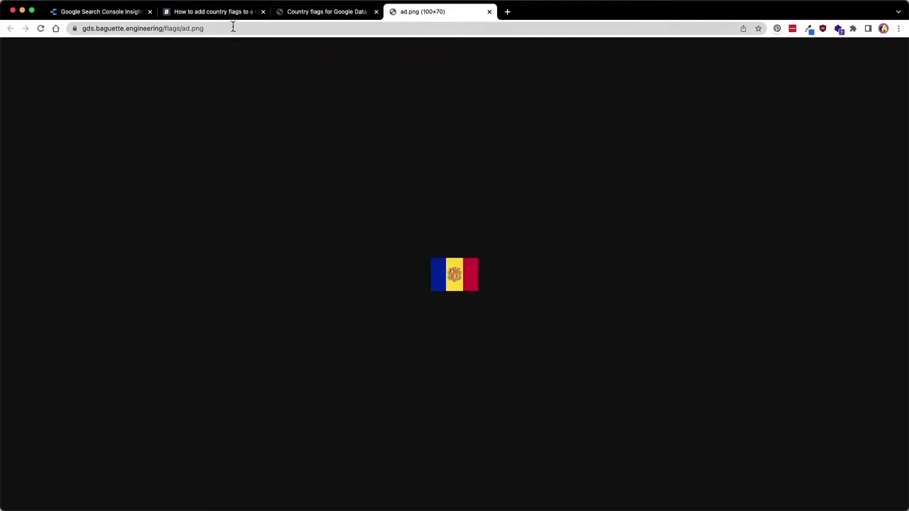
# Inspect the ad.png image's full https address, then return to Data Studio.
pyautogui.moveTo(232, 28); pyautogui.dragTo(71, 30)
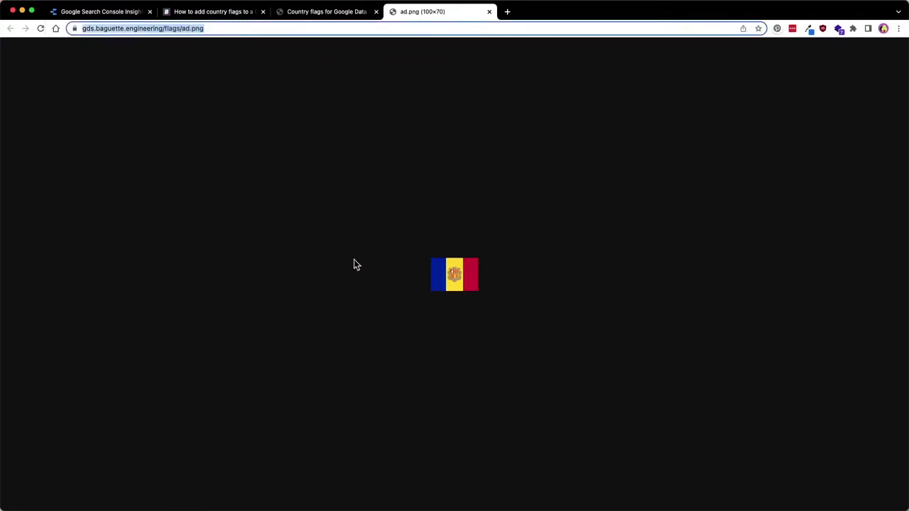
pyautogui.click(87, 29)
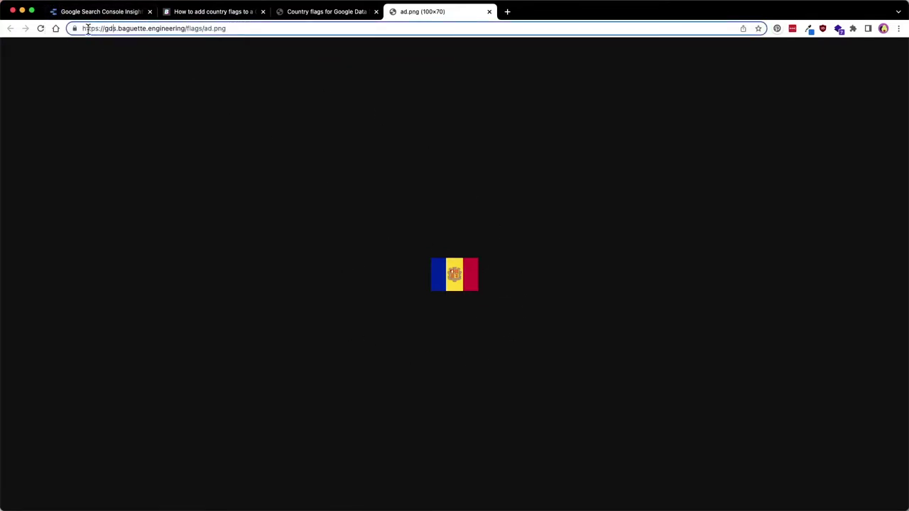
pyautogui.moveTo(103, 29); pyautogui.dragTo(243, 36)
pyautogui.click(214, 30)
pyautogui.press('super+1')
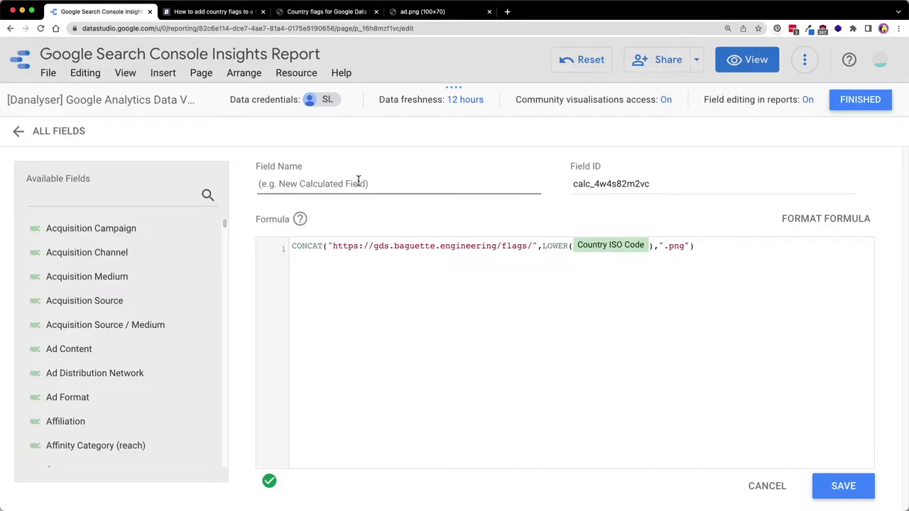
# Name the field '[Calc] Flag Image', save it and return to the report.
pyautogui.click(359, 180)
pyautogui.write('[Calc')
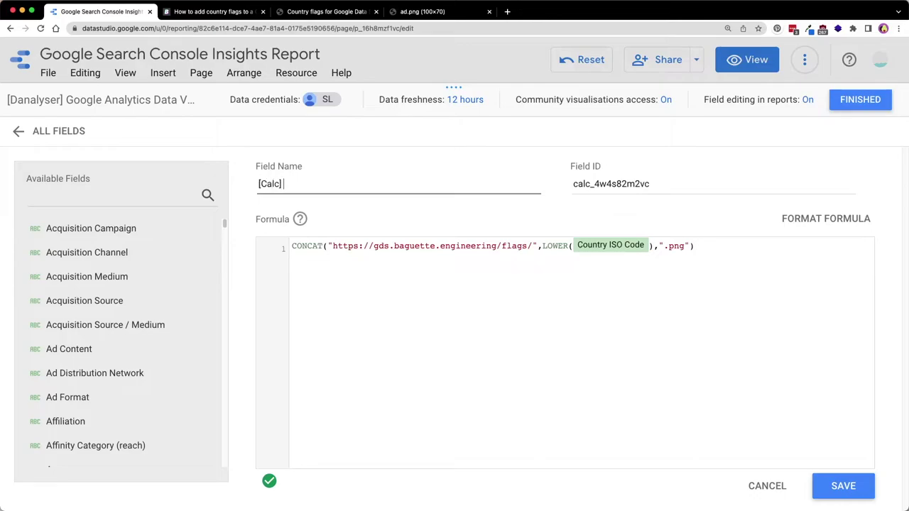
pyautogui.write('] Flag Image')
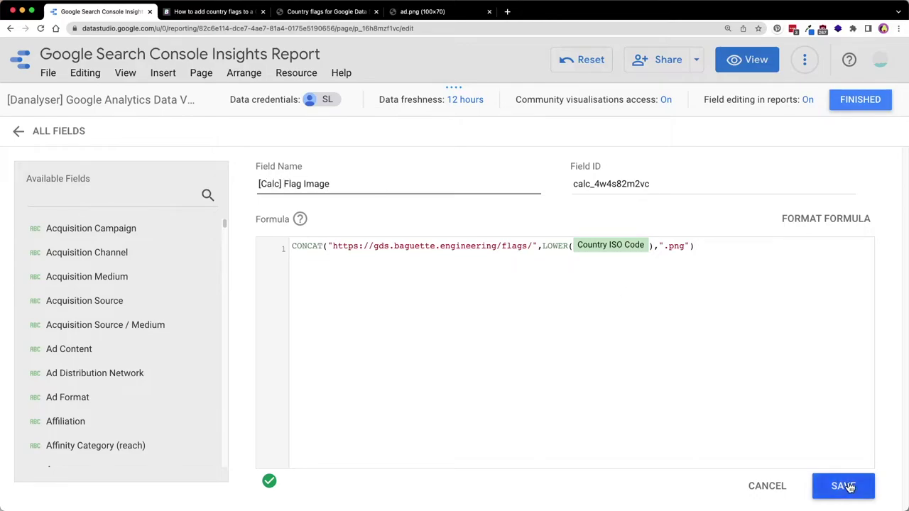
pyautogui.click(837, 486)
pyautogui.click(862, 101)
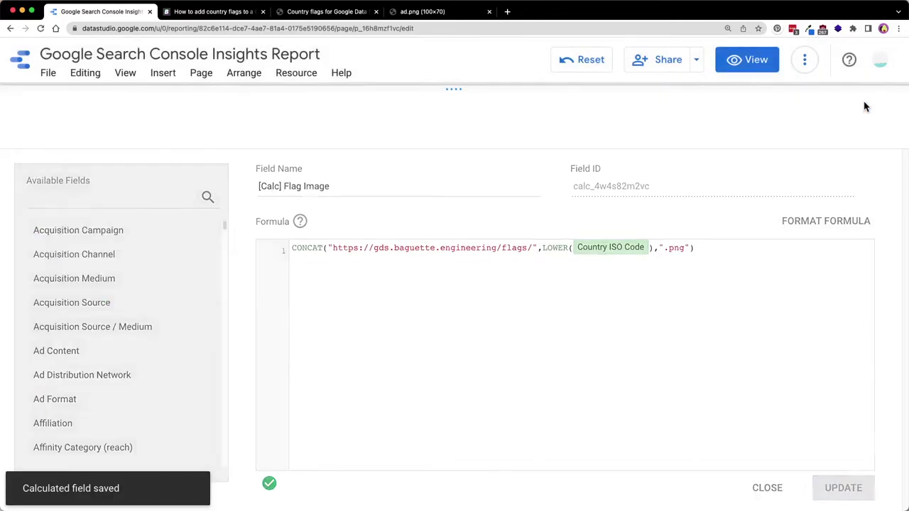
# Search 'flag' and drag [Calc] Flag Image into the lower table's dimensions below Country.
pyautogui.click(859, 169)
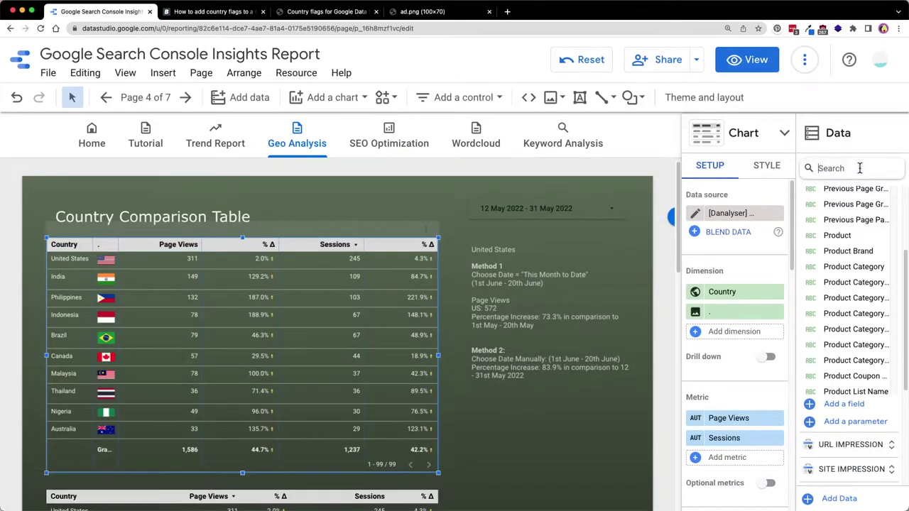
pyautogui.write('flag')
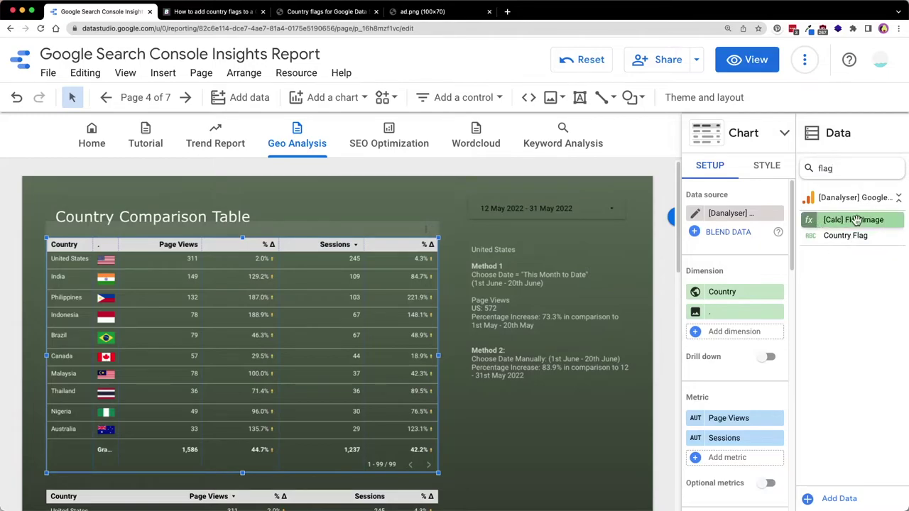
pyautogui.scroll(-4, 497, 299)
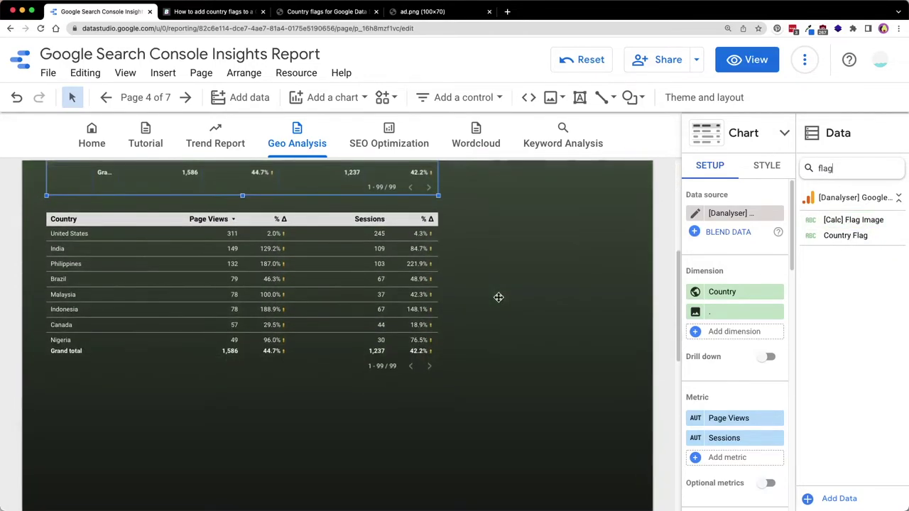
pyautogui.click(355, 289)
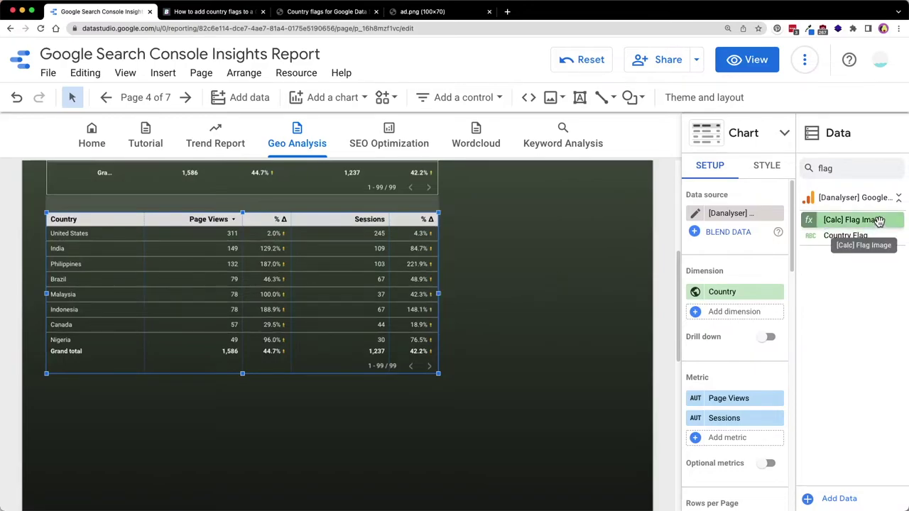
pyautogui.moveTo(879, 221); pyautogui.dragTo(767, 310)
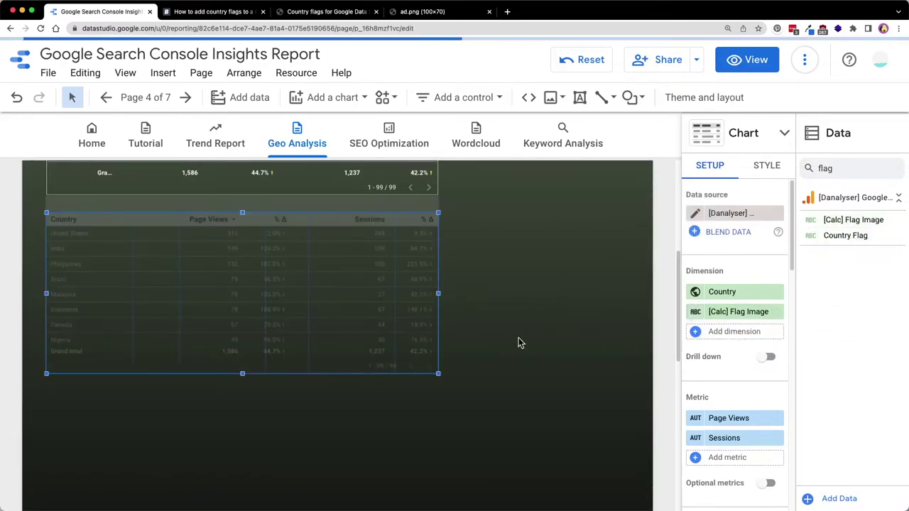
pyautogui.scroll(1, 512, 319)
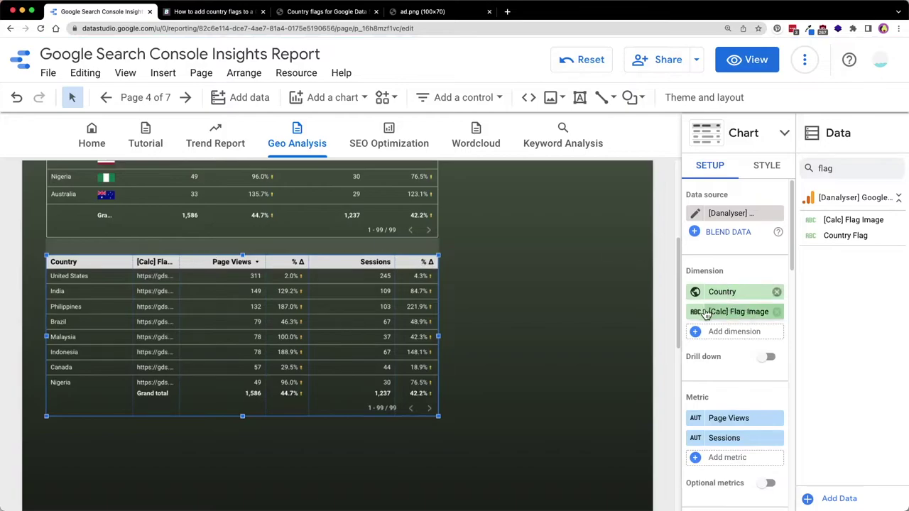
pyautogui.scroll(-1, 697, 305)
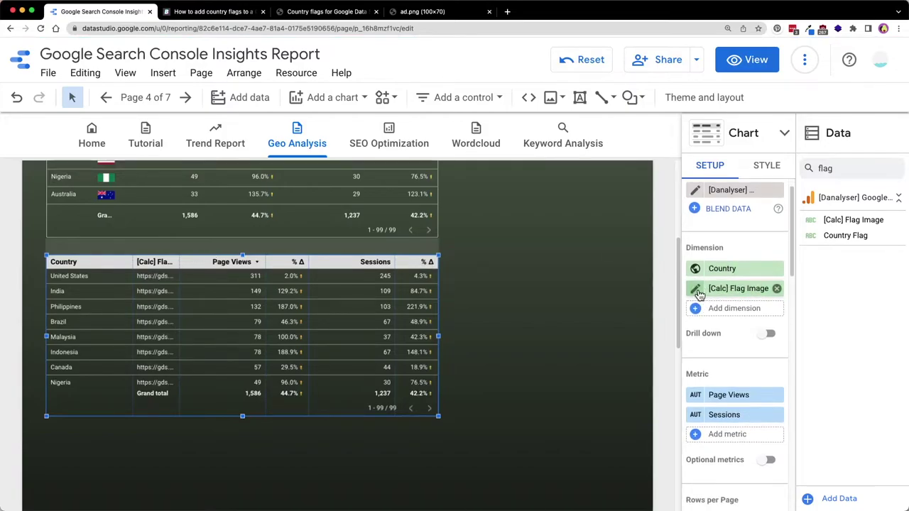
pyautogui.click(694, 290)
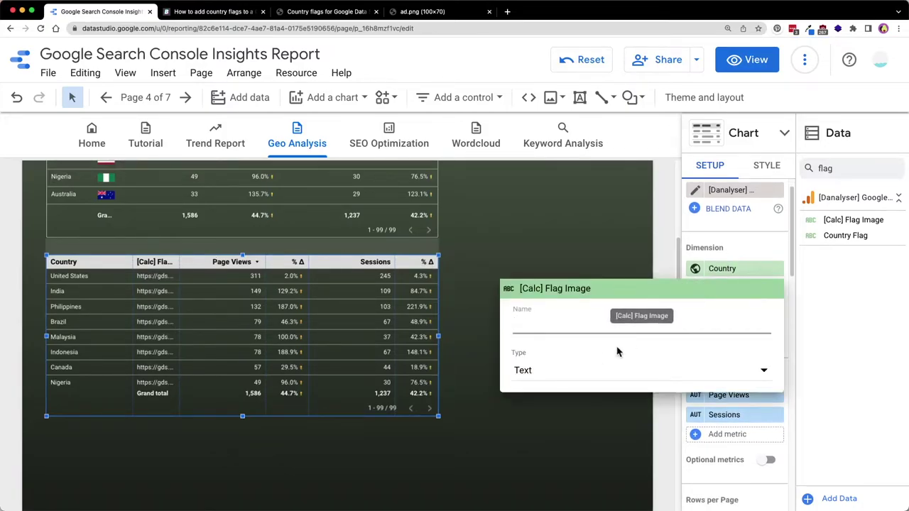
# Change the [Calc] Flag Image field type to URL > Image so flags appear as pictures.
pyautogui.click(529, 371)
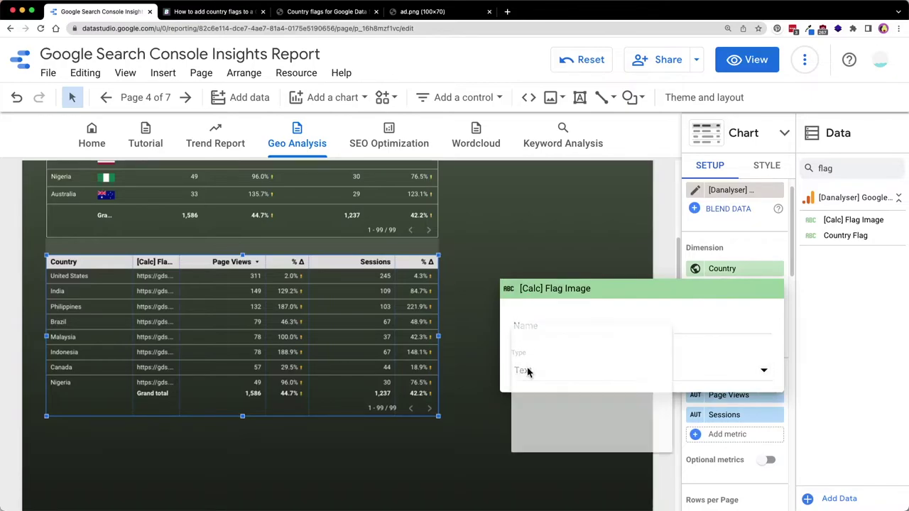
pyautogui.moveTo(623, 484)
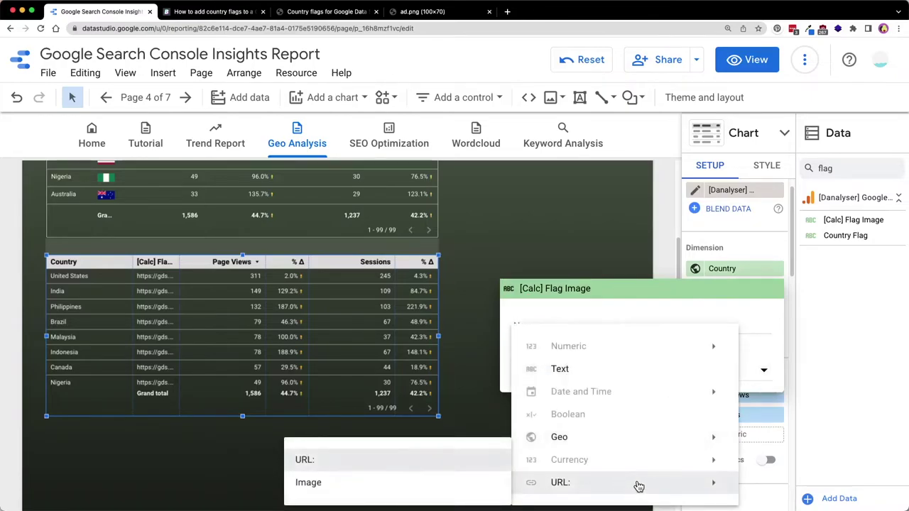
pyautogui.click(429, 487)
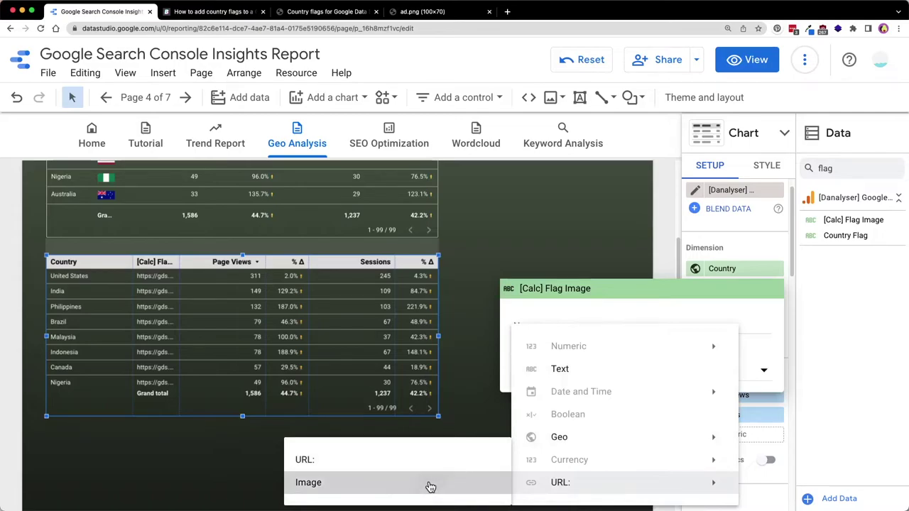
pyautogui.click(853, 298)
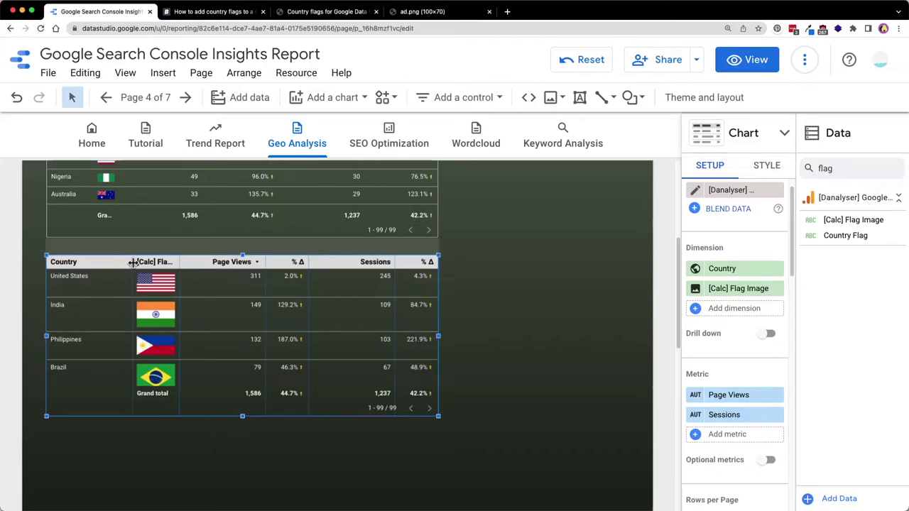
# Move the flag dimension ahead of Country and narrow its column to small flag icons.
pyautogui.moveTo(133, 262); pyautogui.dragTo(127, 262)
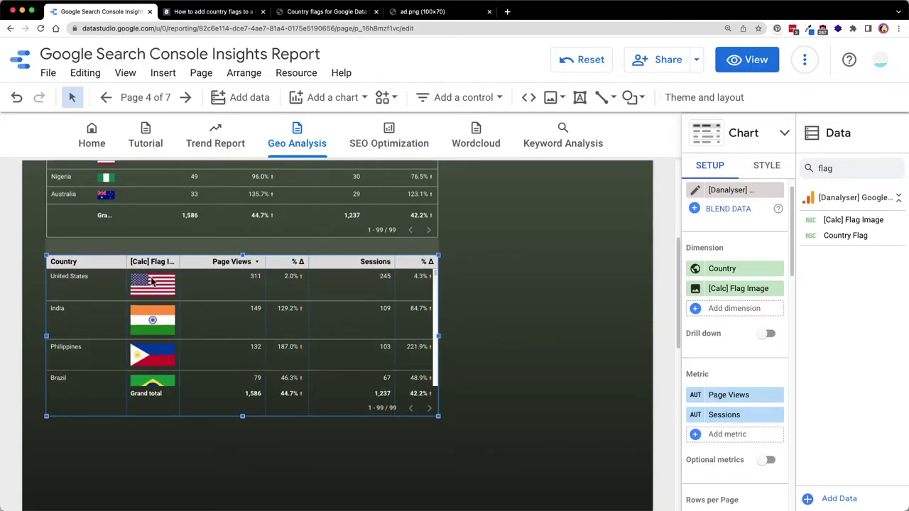
pyautogui.moveTo(739, 289); pyautogui.dragTo(721, 266)
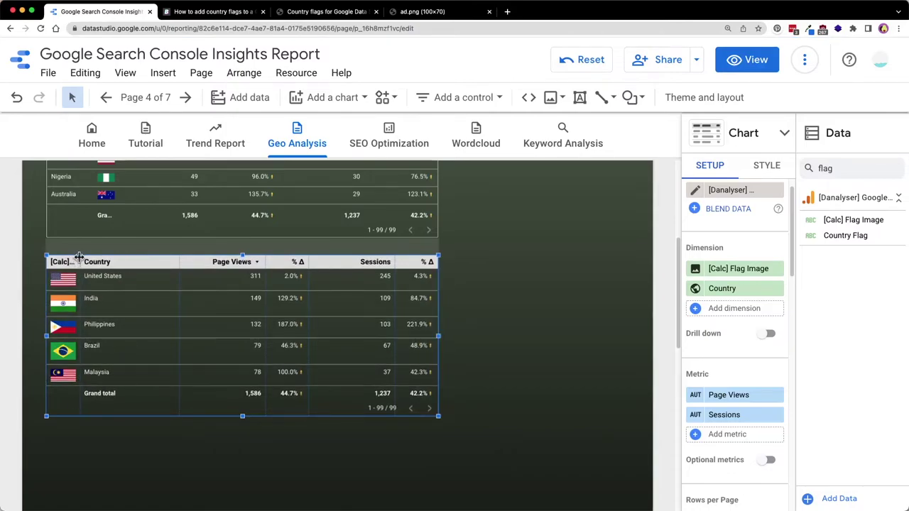
pyautogui.moveTo(73, 258); pyautogui.dragTo(66, 257)
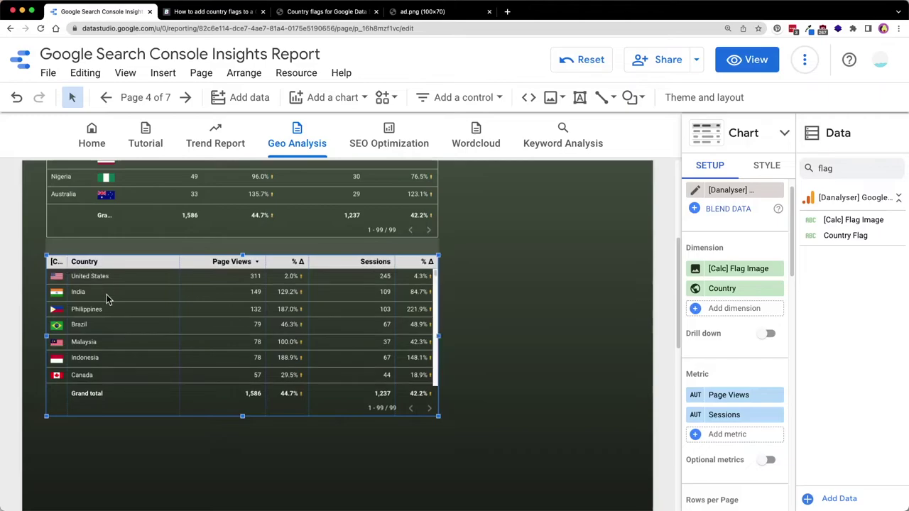
pyautogui.scroll(1, 118, 304)
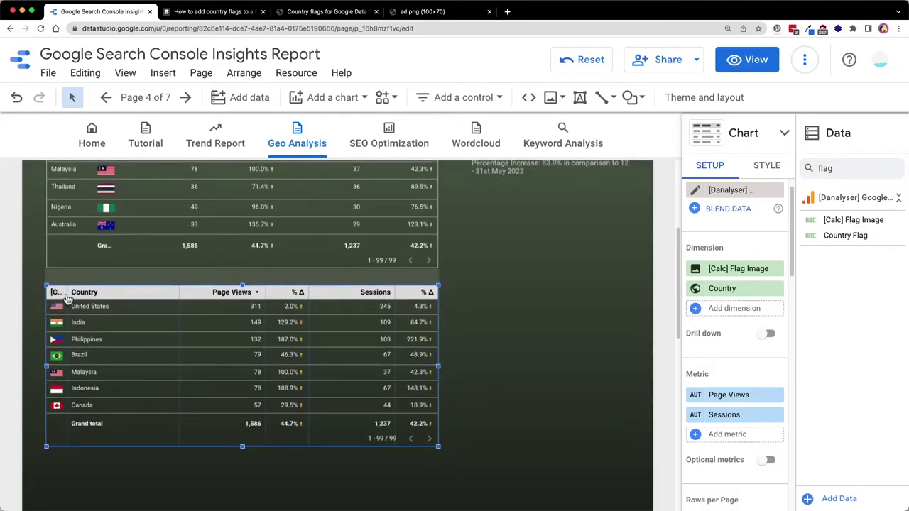
pyautogui.moveTo(66, 297); pyautogui.dragTo(61, 297)
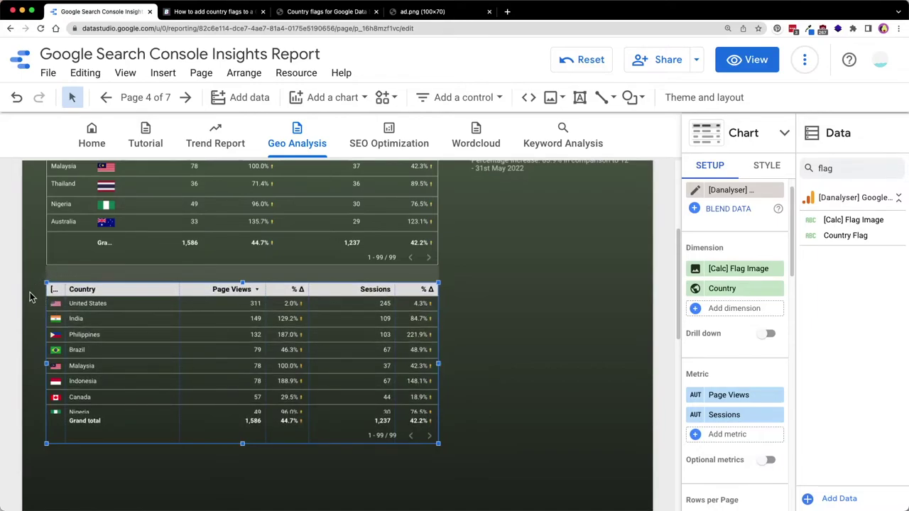
# Rename the flag column's header to a globe emoji using the emoji picker.
pyautogui.click(695, 269)
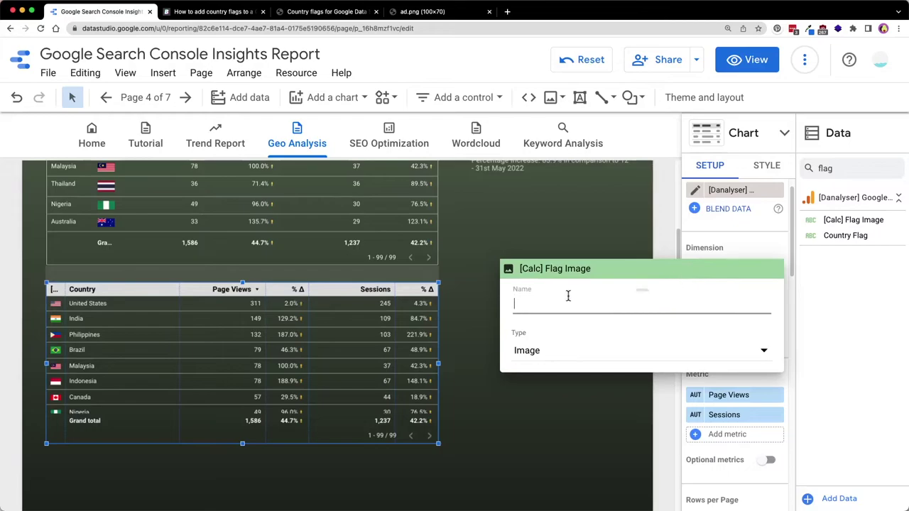
pyautogui.press('ctrl+super+space')
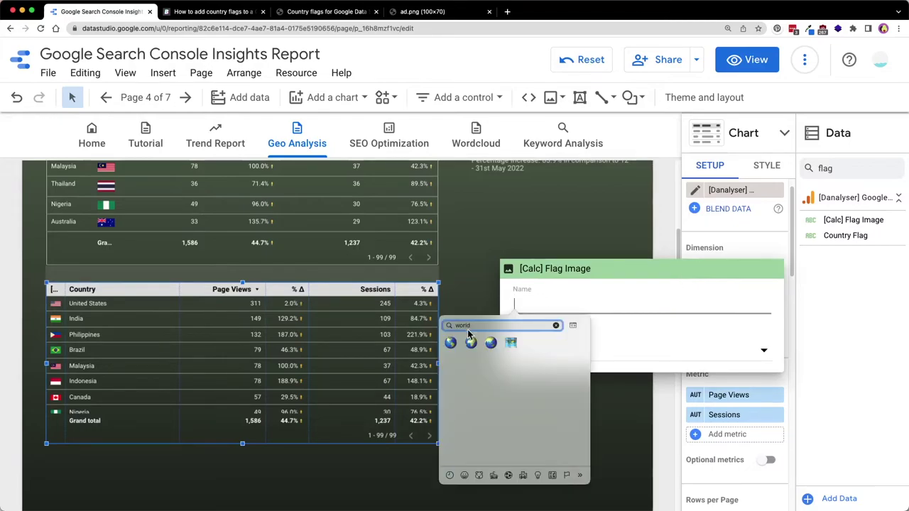
pyautogui.click(452, 343)
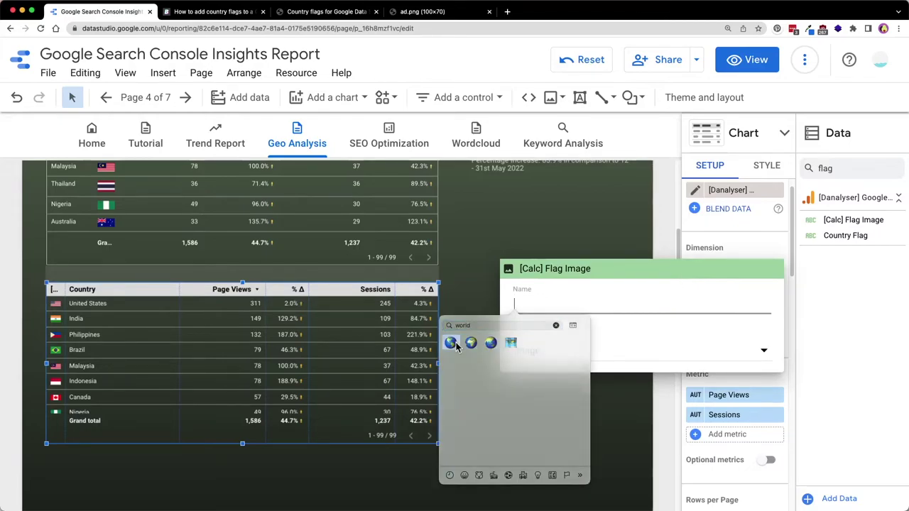
pyautogui.click(848, 307)
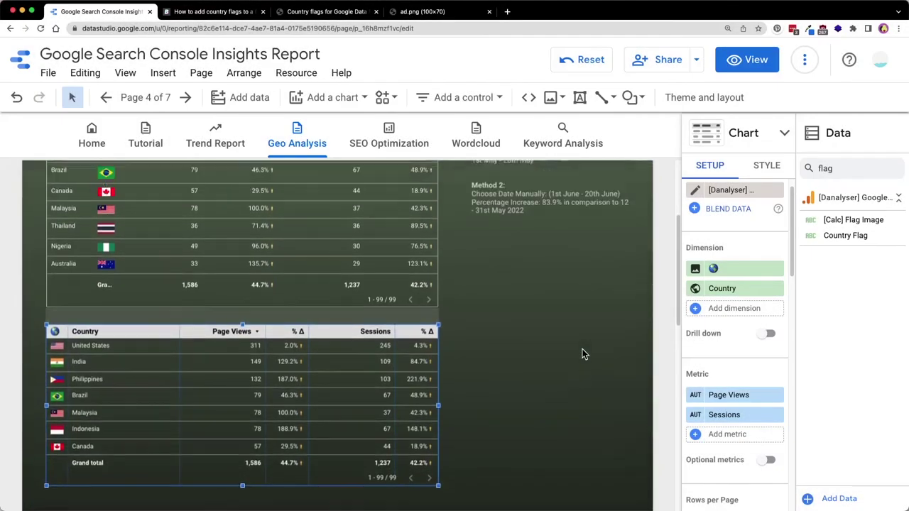
# Drag the table's bottom edge down to also show Nigeria, Thailand and Australia.
pyautogui.scroll(-2, 582, 349)
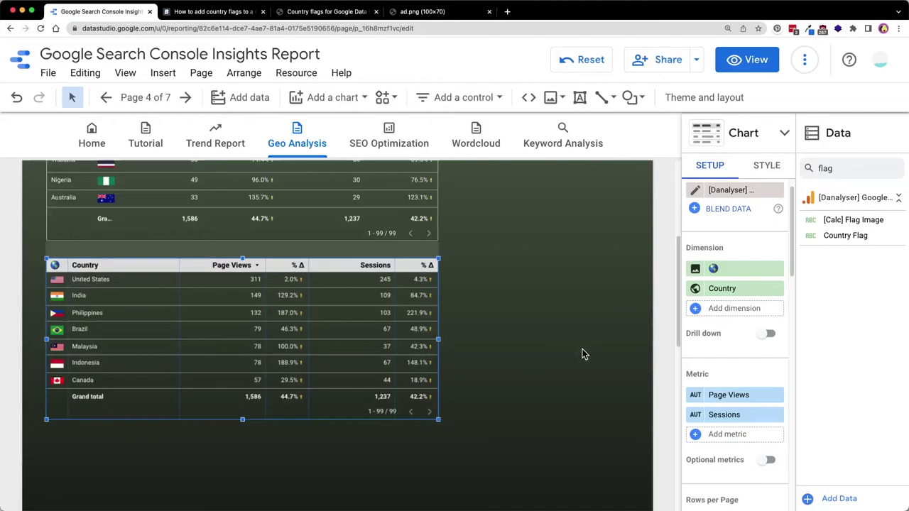
pyautogui.moveTo(243, 422); pyautogui.dragTo(243, 472)
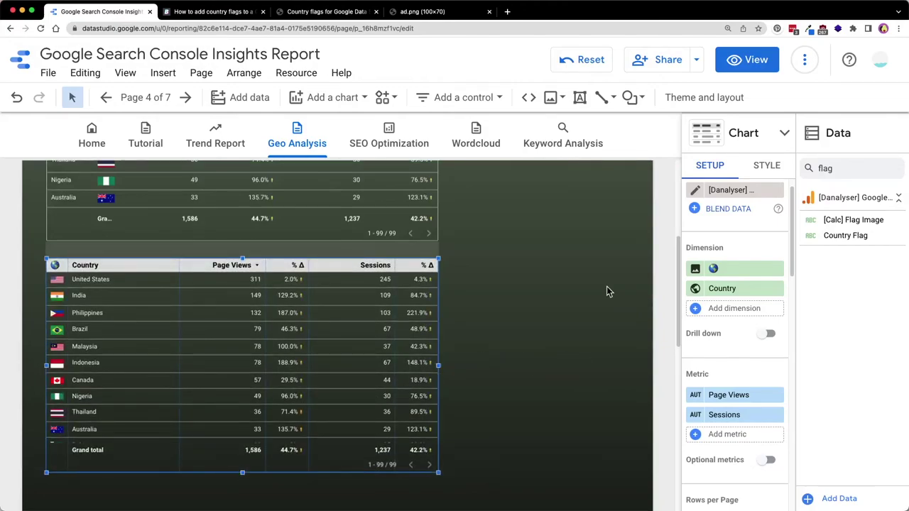
pyautogui.click(214, 12)
pyautogui.scroll(-10, 743, 158)
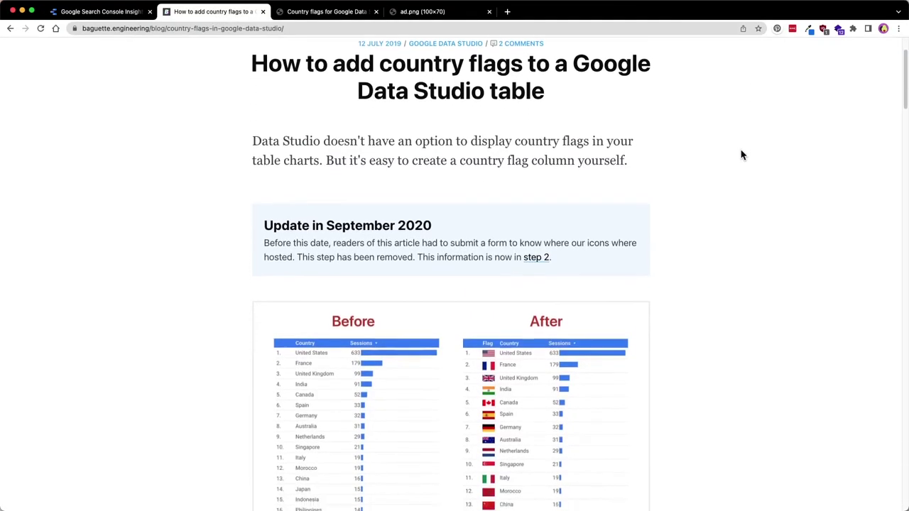
pyautogui.scroll(-13, 743, 156)
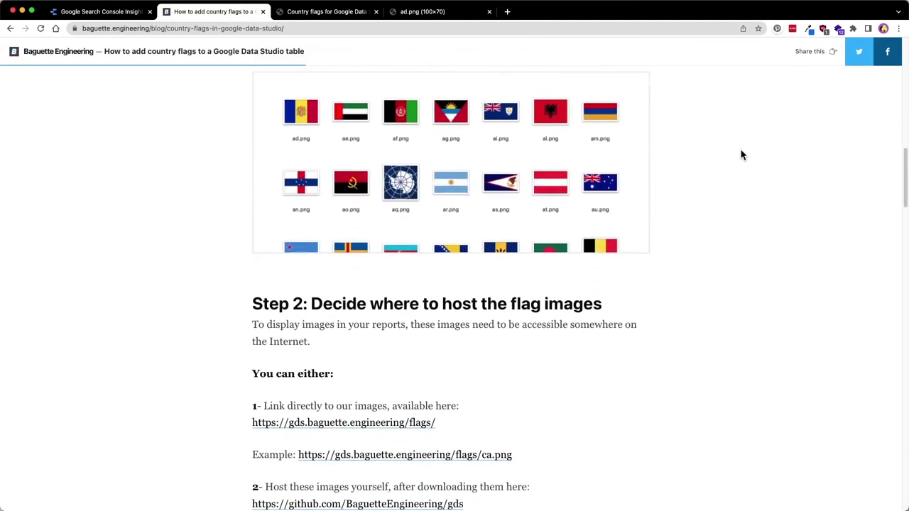
pyautogui.scroll(-20, 715, 167)
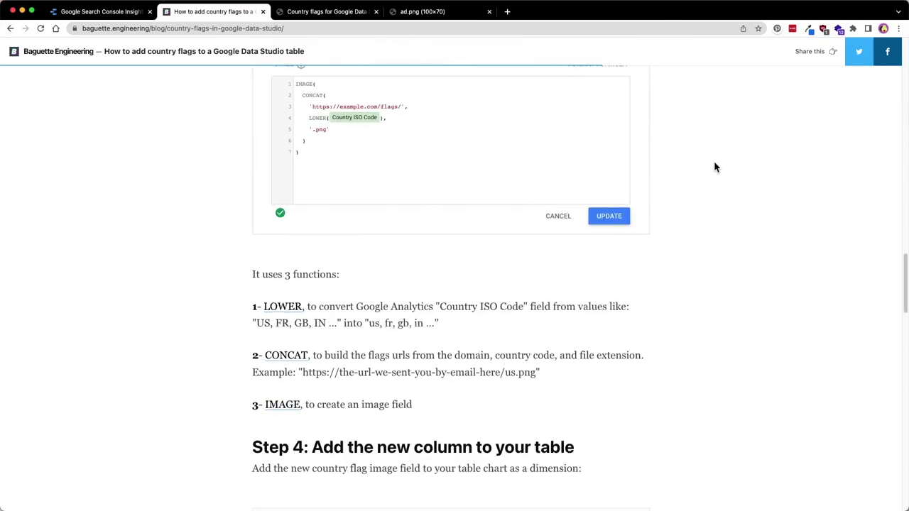
pyautogui.scroll(-3, 715, 167)
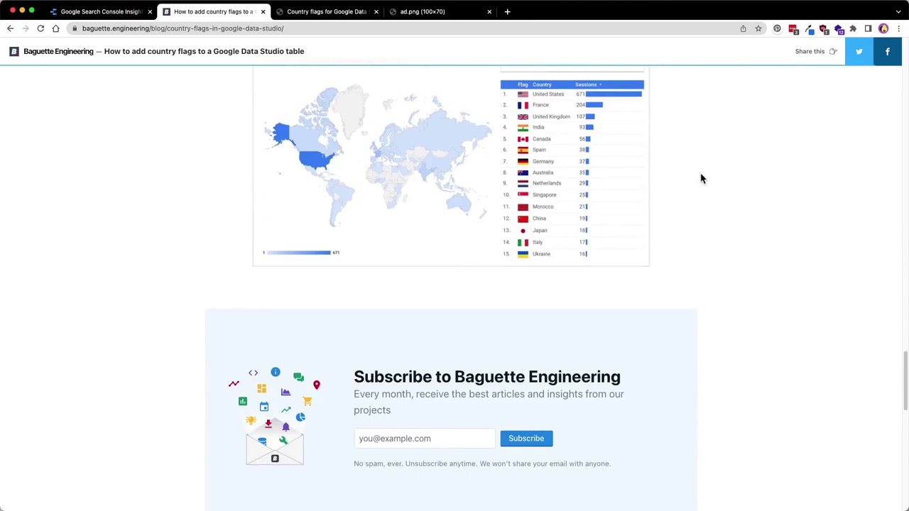
pyautogui.scroll(-2, 702, 178)
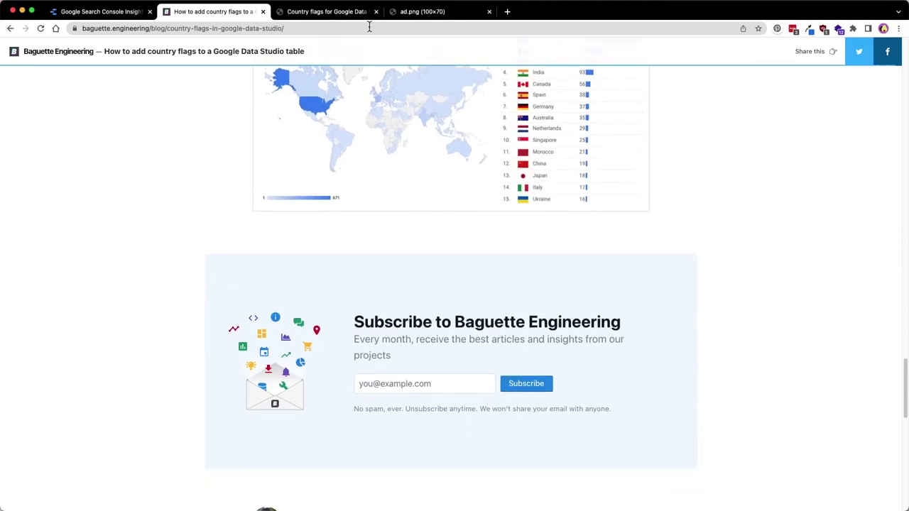
pyautogui.click(108, 12)
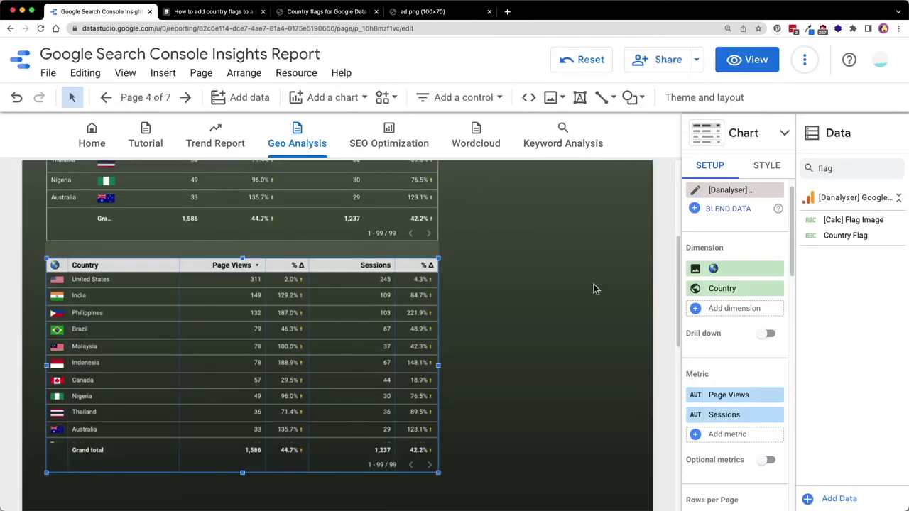